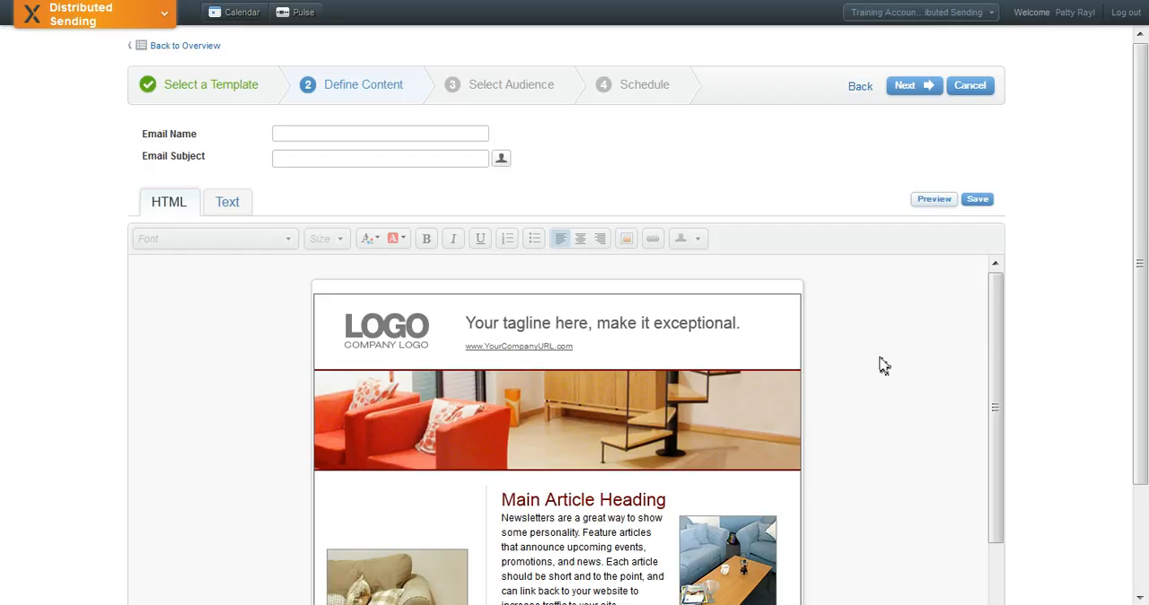
Name the email "July Newsletter"
{"action": "left_click", "coordinate": [283, 132]}
{"action": "type", "text": "July"}
{"action": "type", "text": " New"}
{"action": "type", "text": "sletter"}
Enter the email subject "Brand new products available at NTO for summer."
{"action": "type", "text": "Brand "}
{"action": "type", "text": "new"}
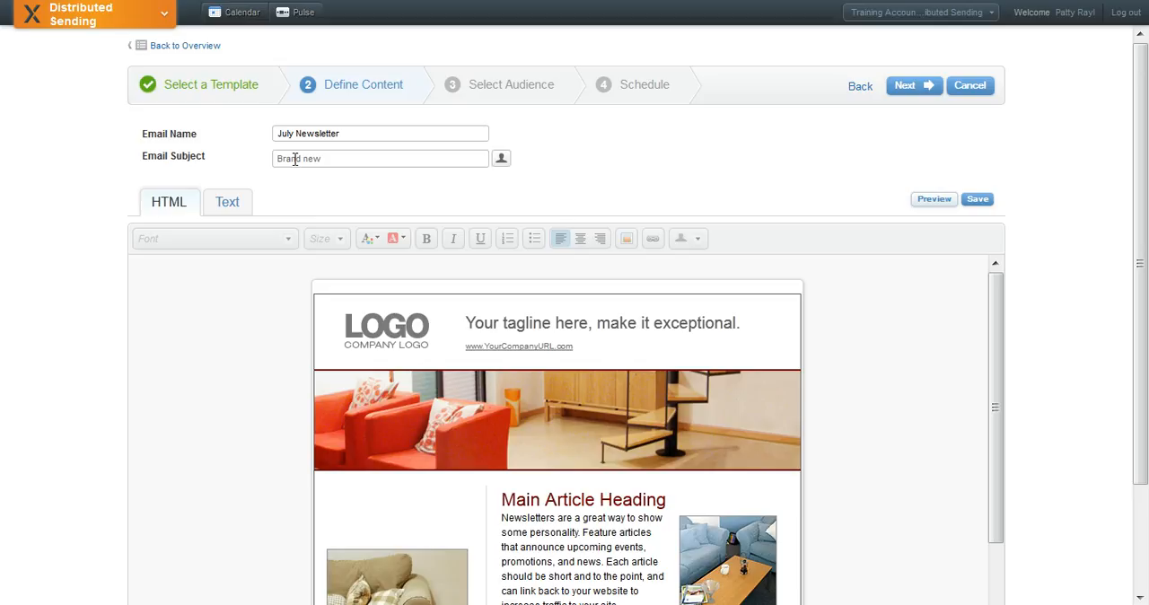
{"action": "type", "text": " products available at NTO for summer."}
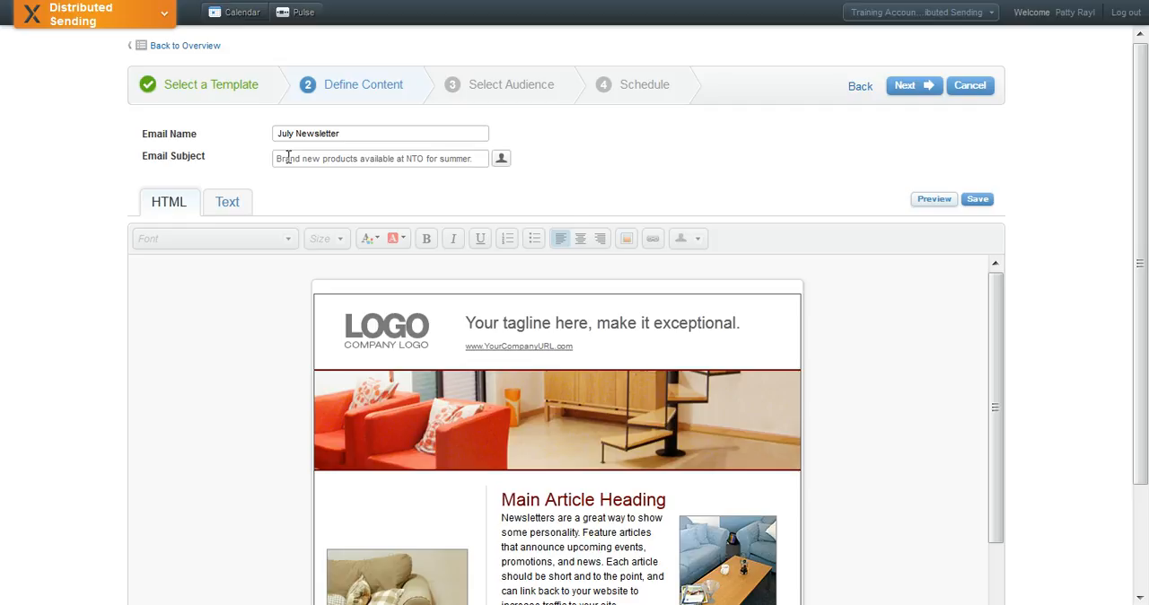
Look through the personalization fields that can be inserted into the email subject, without adding one
{"action": "left_click", "coordinate": [501, 162]}
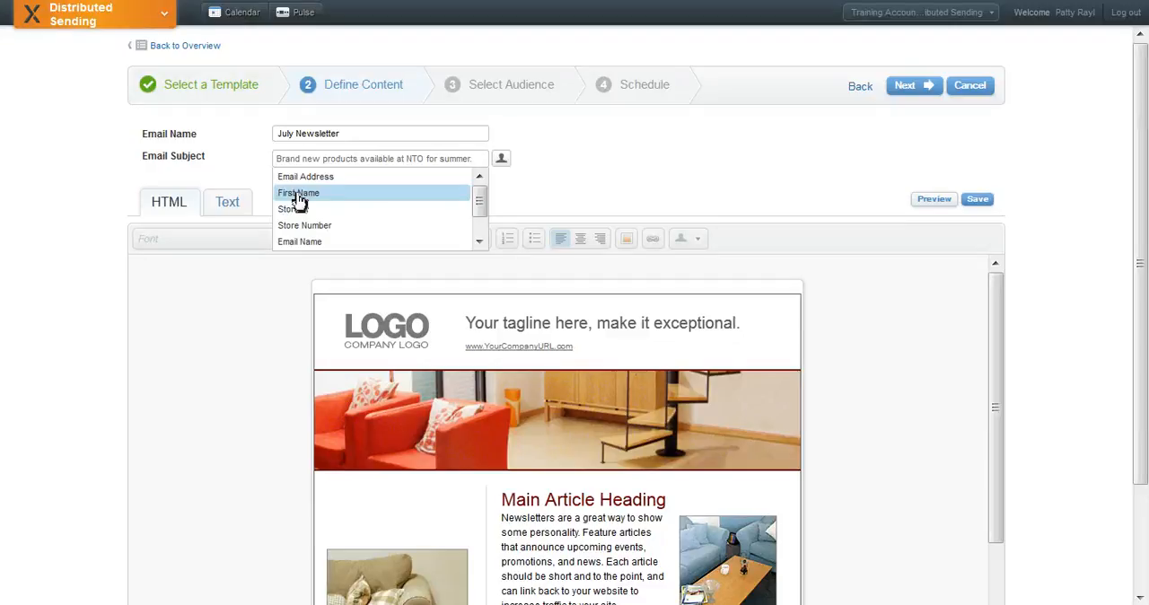
{"action": "left_click", "coordinate": [596, 198]}
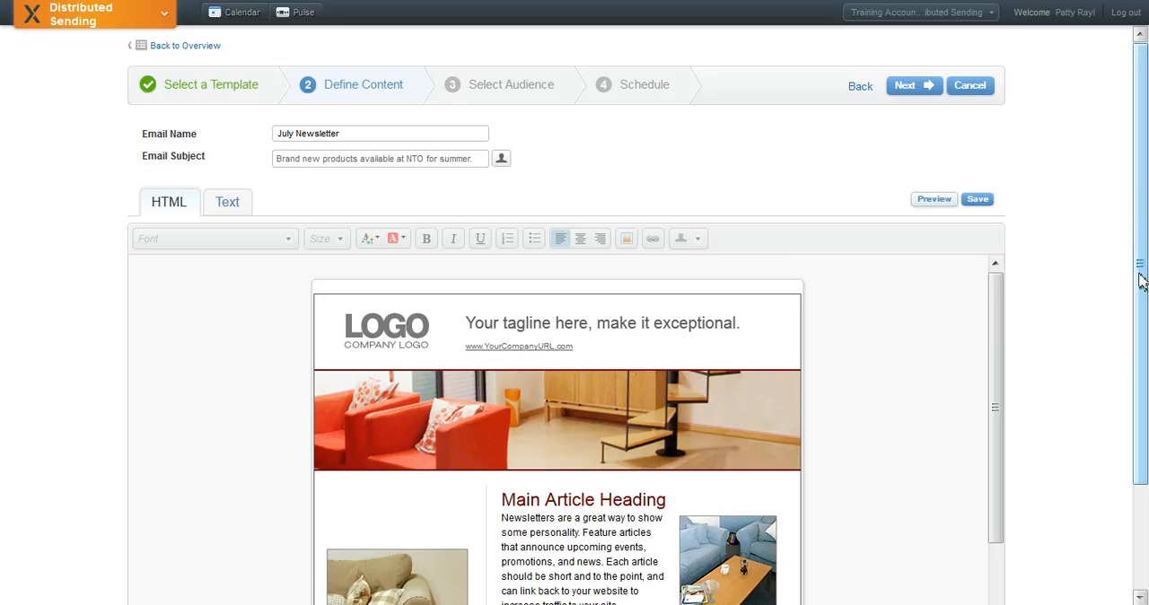
Examine the font name and font size choices available for the main article's body text
{"action": "left_click_drag", "start_coordinate": [995, 326], "coordinate": [993, 379]}
{"action": "left_click", "coordinate": [628, 480]}
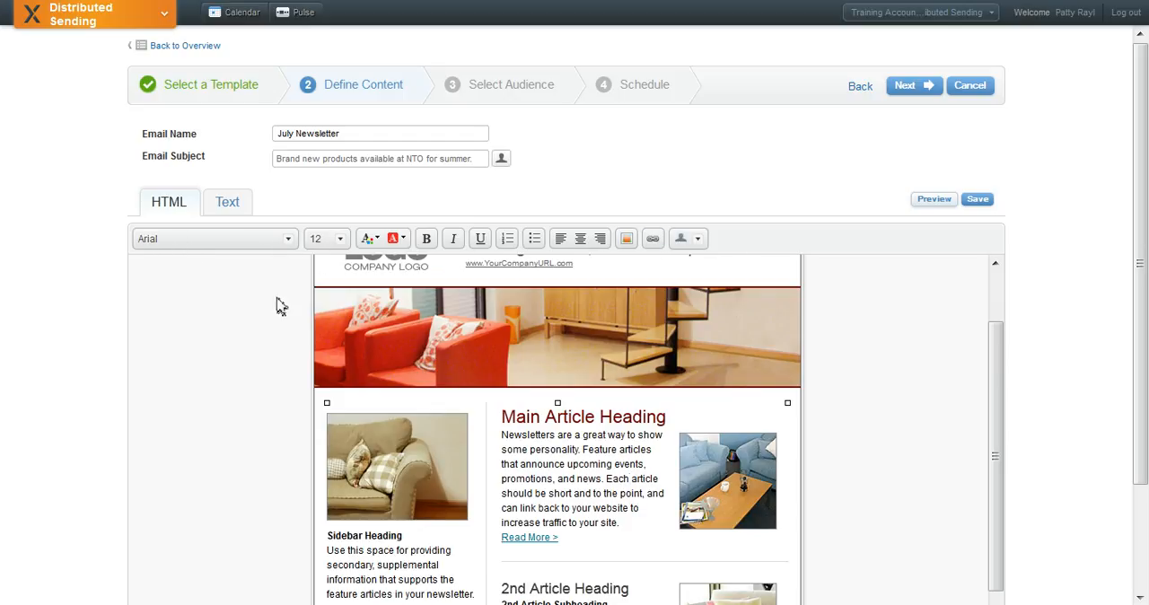
{"action": "left_click", "coordinate": [289, 244]}
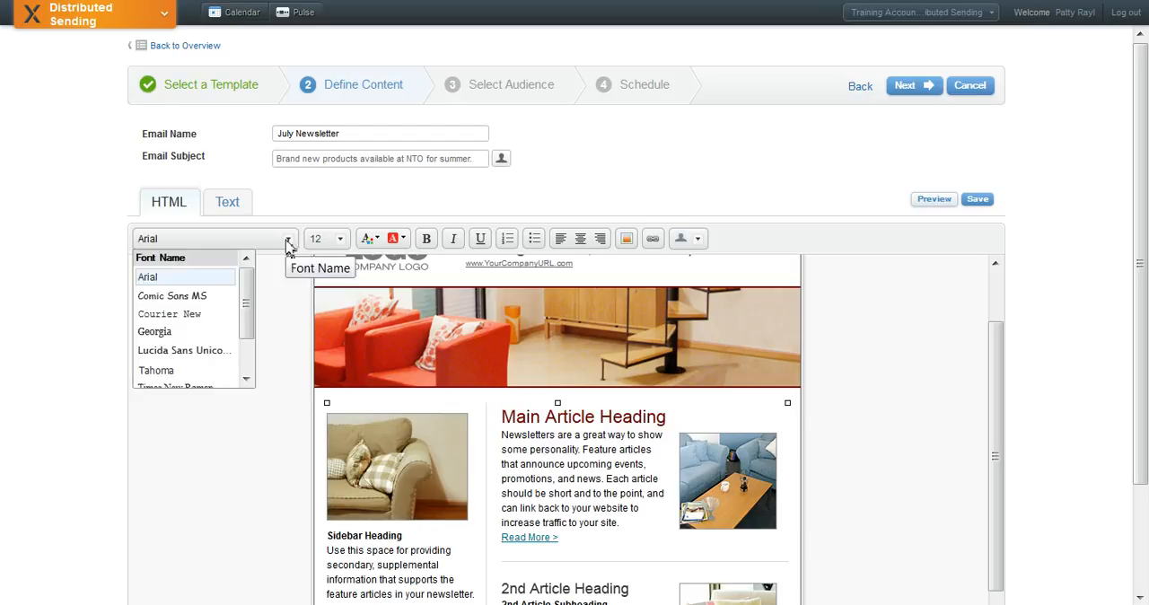
{"action": "left_click", "coordinate": [342, 243]}
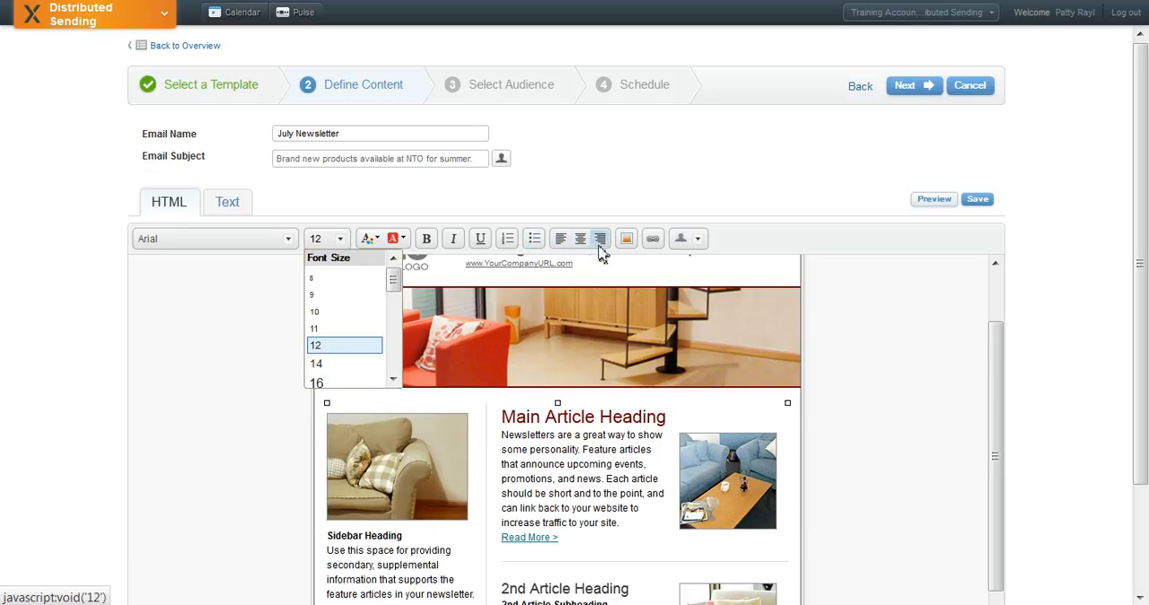
{"action": "left_click", "coordinate": [583, 458]}
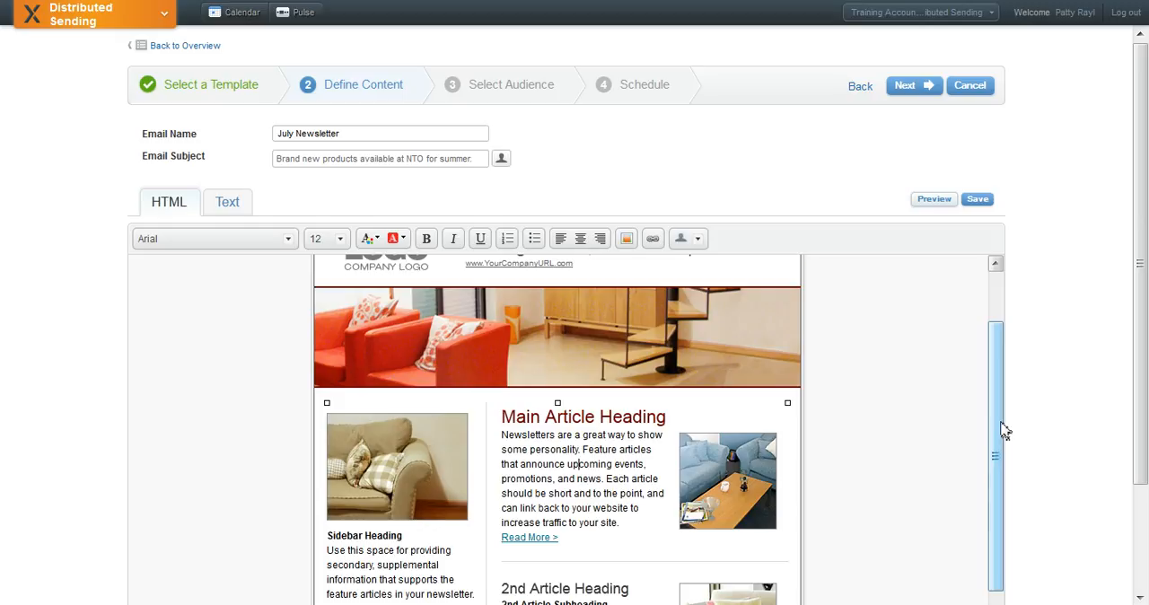
Examine the options for inserting an image by uploading or from the portfolio, and close without inserting one
{"action": "left_click_drag", "start_coordinate": [998, 431], "coordinate": [998, 501]}
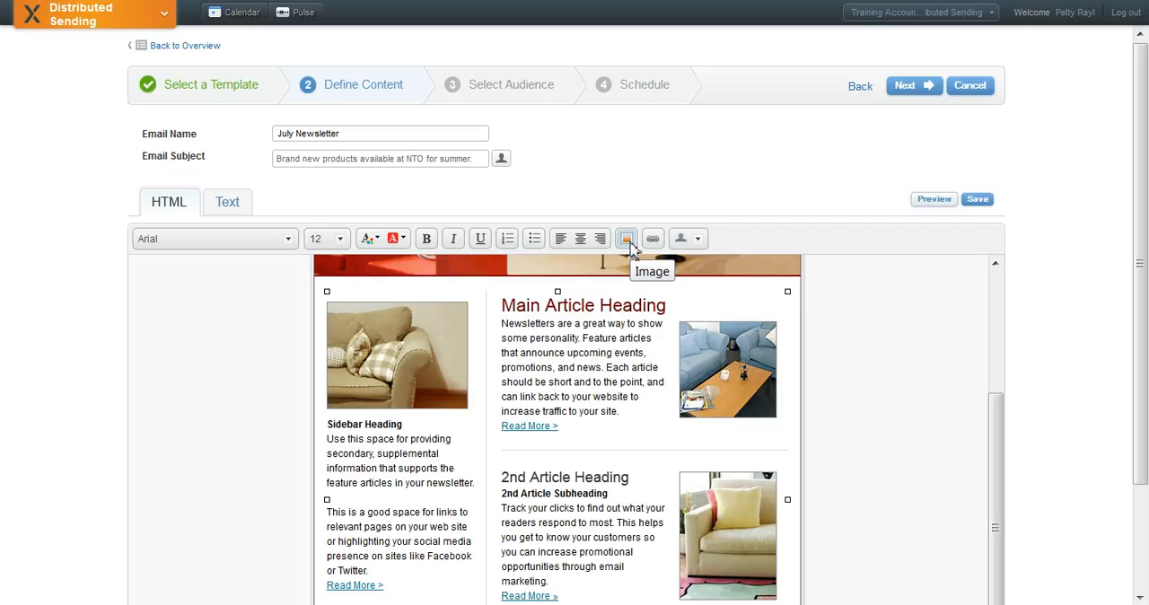
{"action": "left_click", "coordinate": [627, 238]}
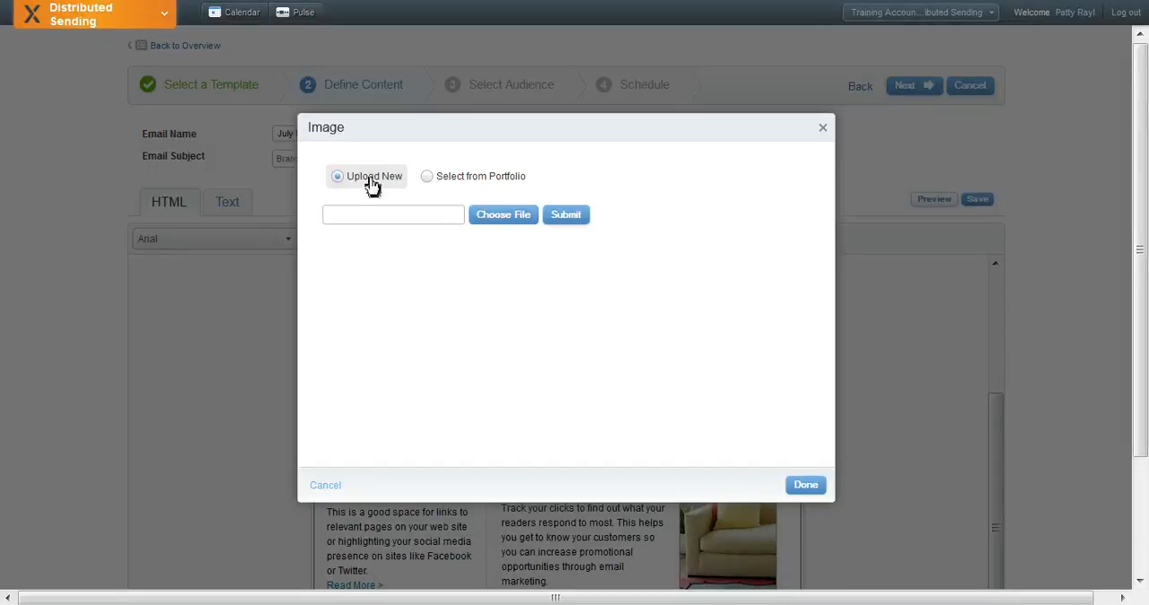
{"action": "left_click", "coordinate": [428, 179]}
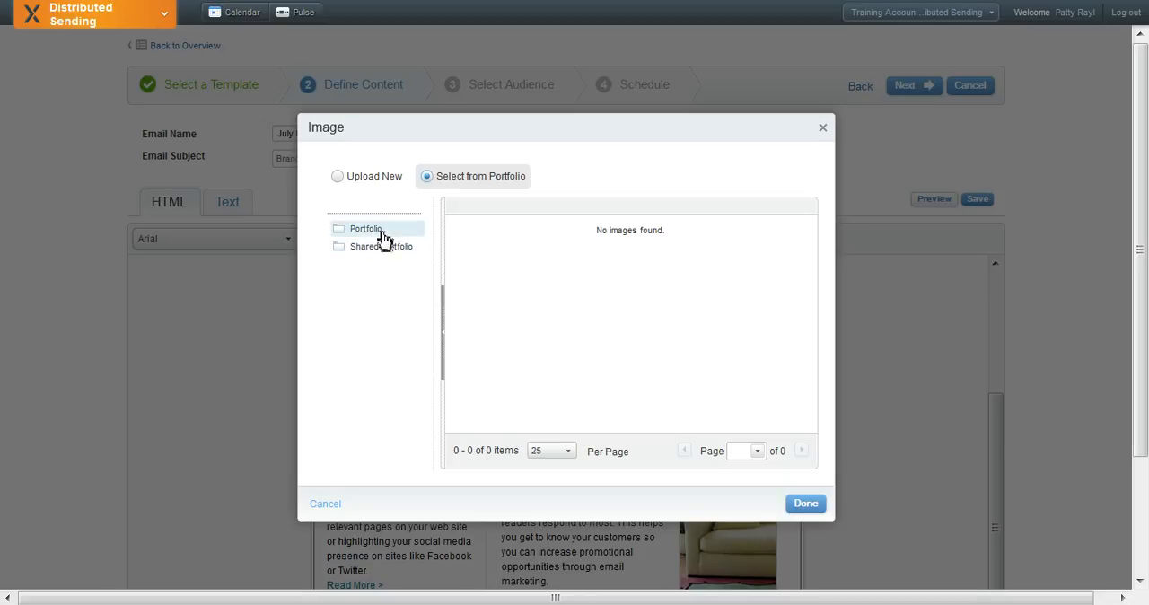
{"action": "left_click", "coordinate": [824, 131]}
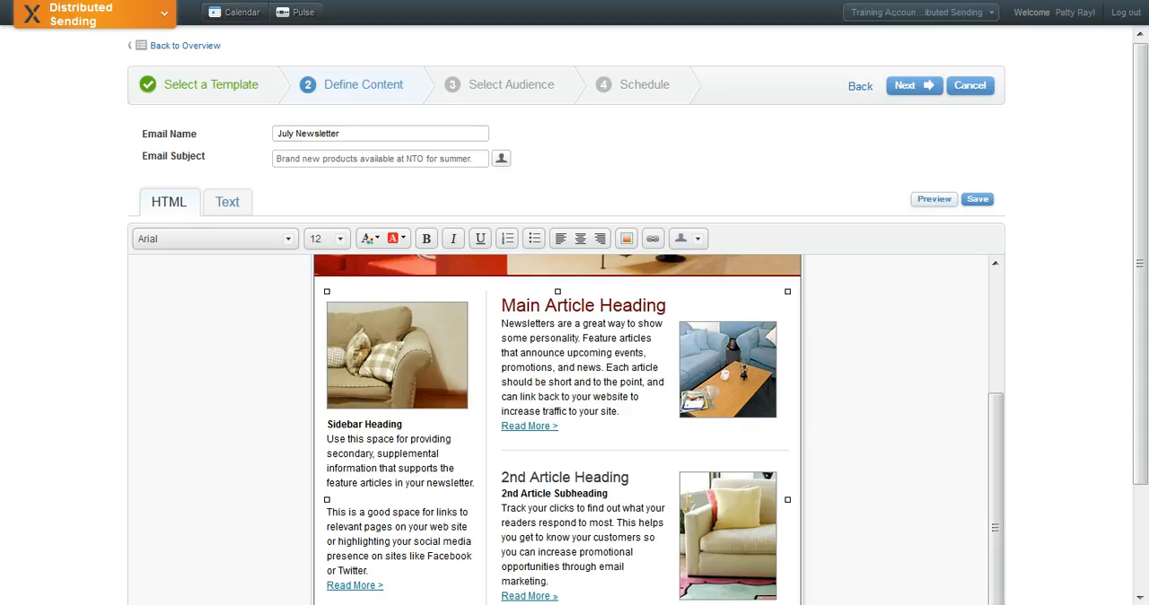
{"action": "left_click_drag", "start_coordinate": [502, 508], "coordinate": [574, 508]}
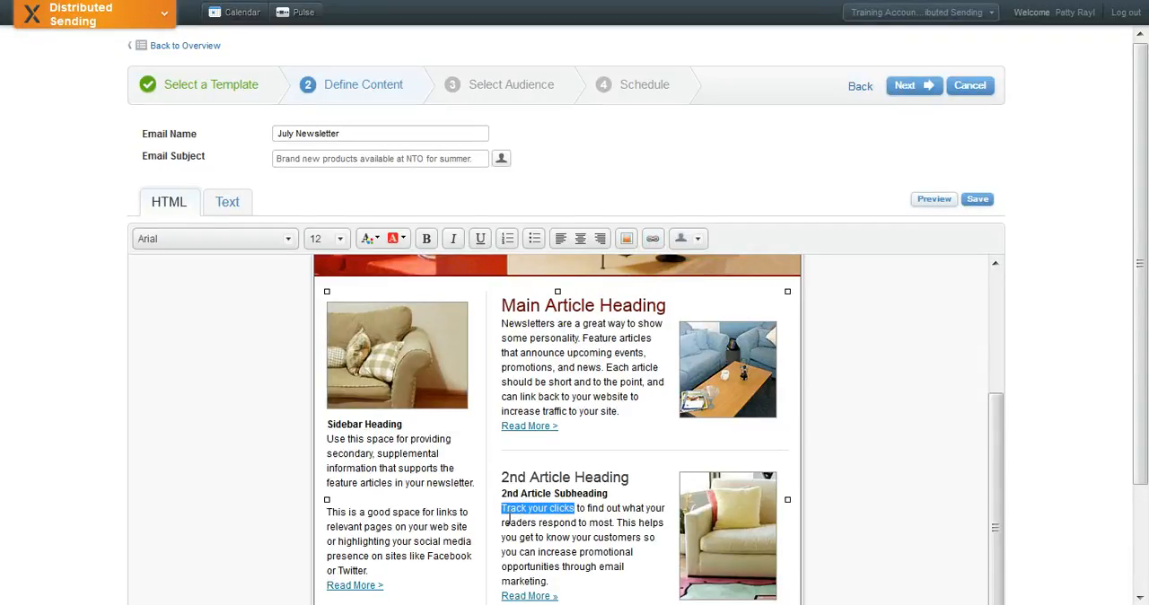
{"action": "left_click", "coordinate": [653, 240]}
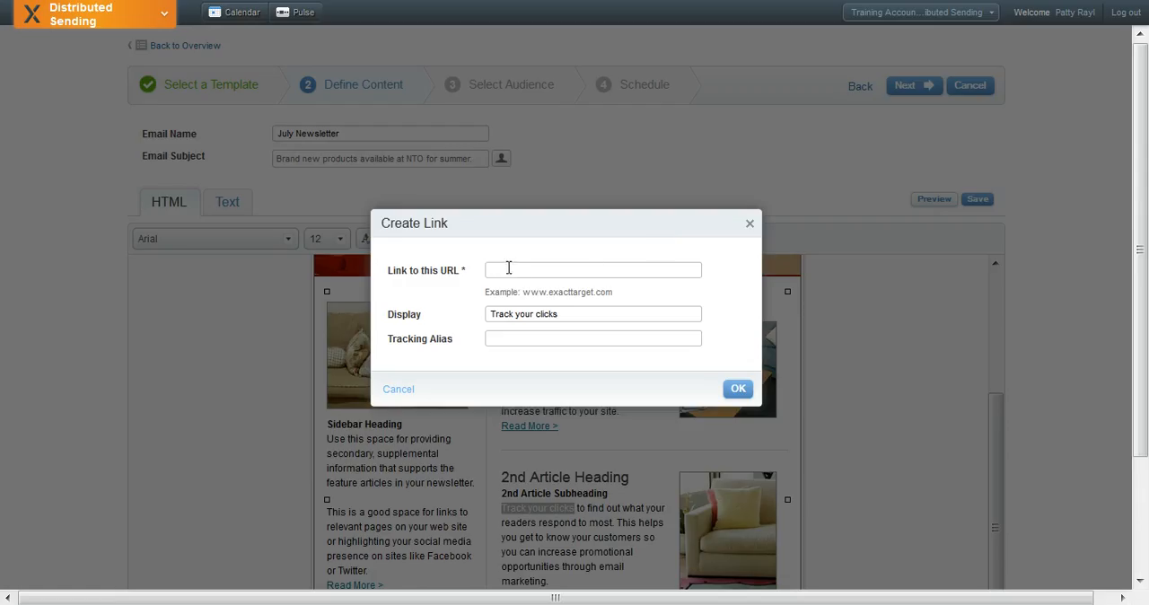
{"action": "type", "text": "www.exacttarget.com"}
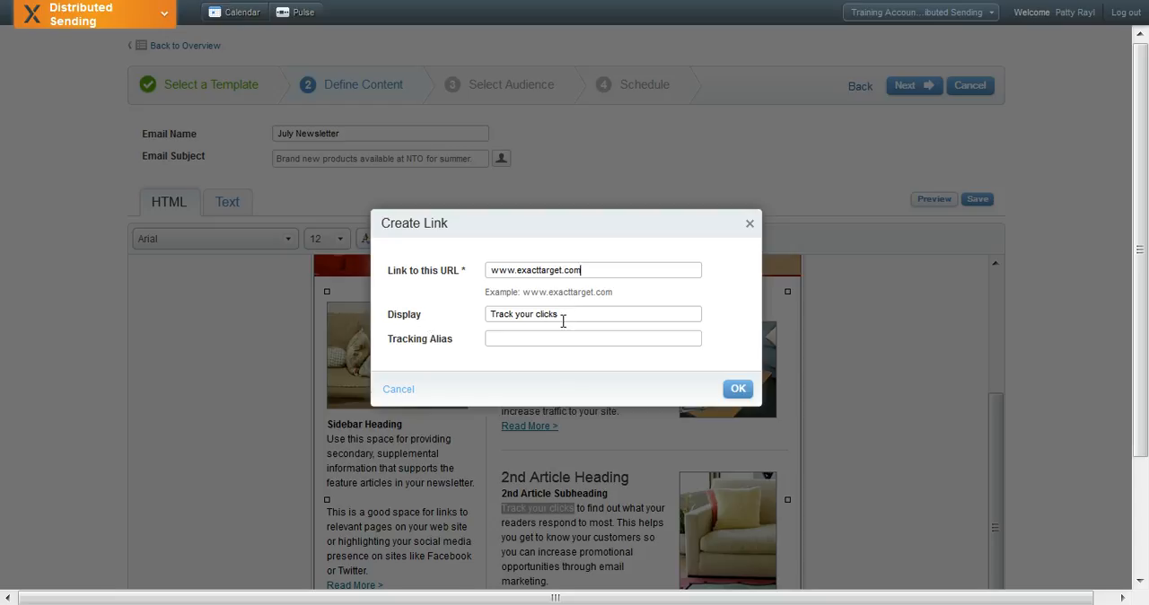
Set the link's tracking alias to "ExactTarget Website" and create the link
{"action": "left_click", "coordinate": [491, 339]}
{"action": "type", "text": "ExactTarget Website"}
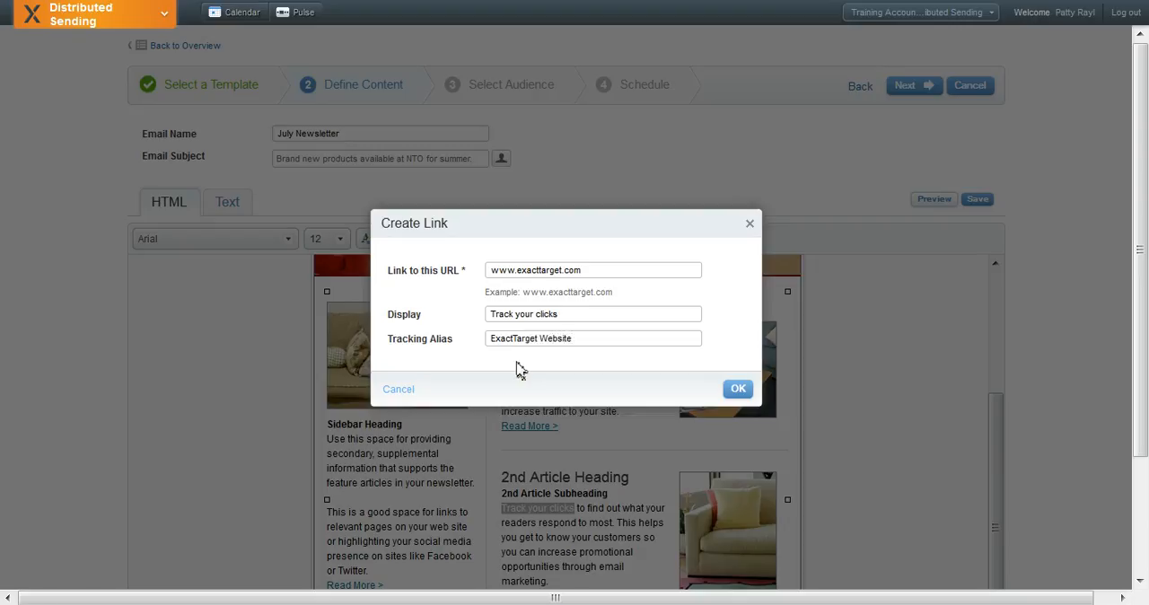
{"action": "left_click", "coordinate": [747, 398]}
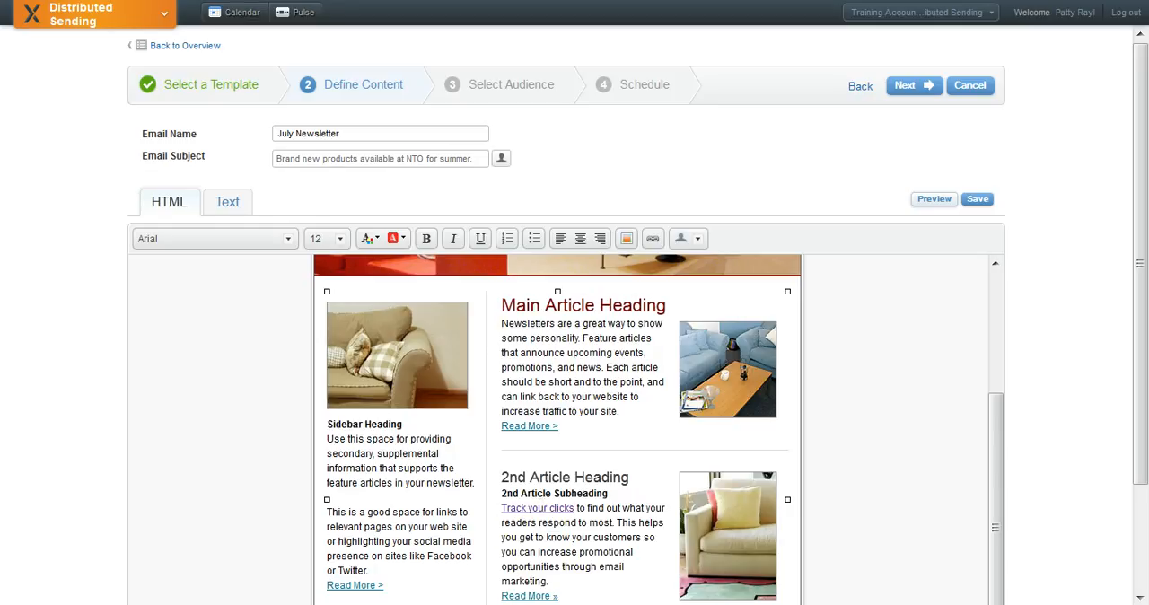
Set the alignment of the main article's photo to Left in its image properties
{"action": "left_click", "coordinate": [727, 369]}
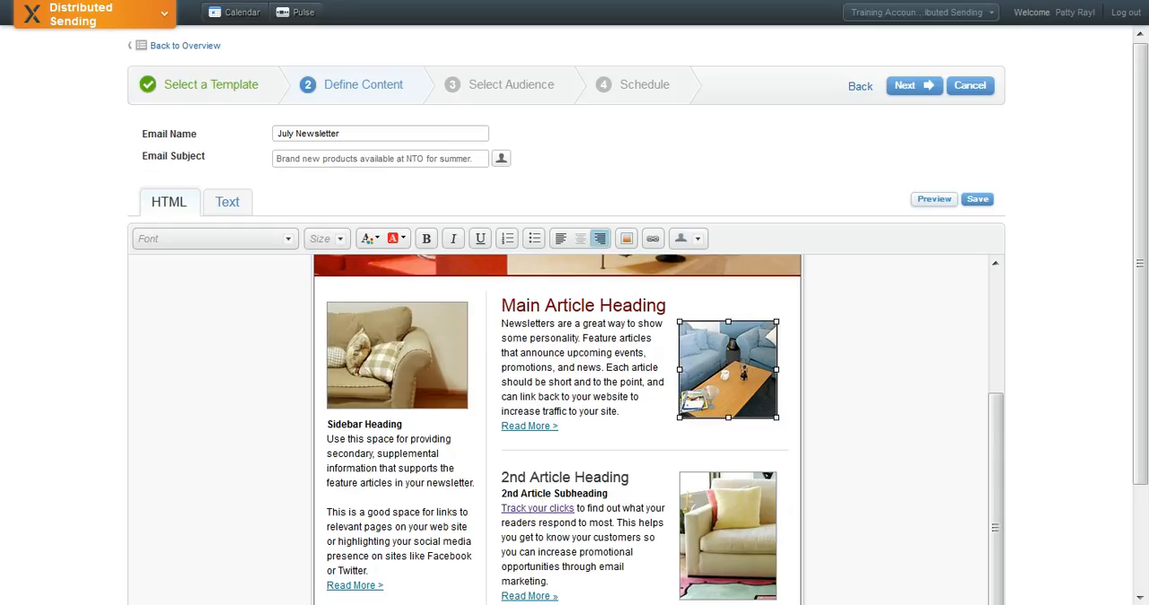
{"action": "right_click", "coordinate": [722, 371]}
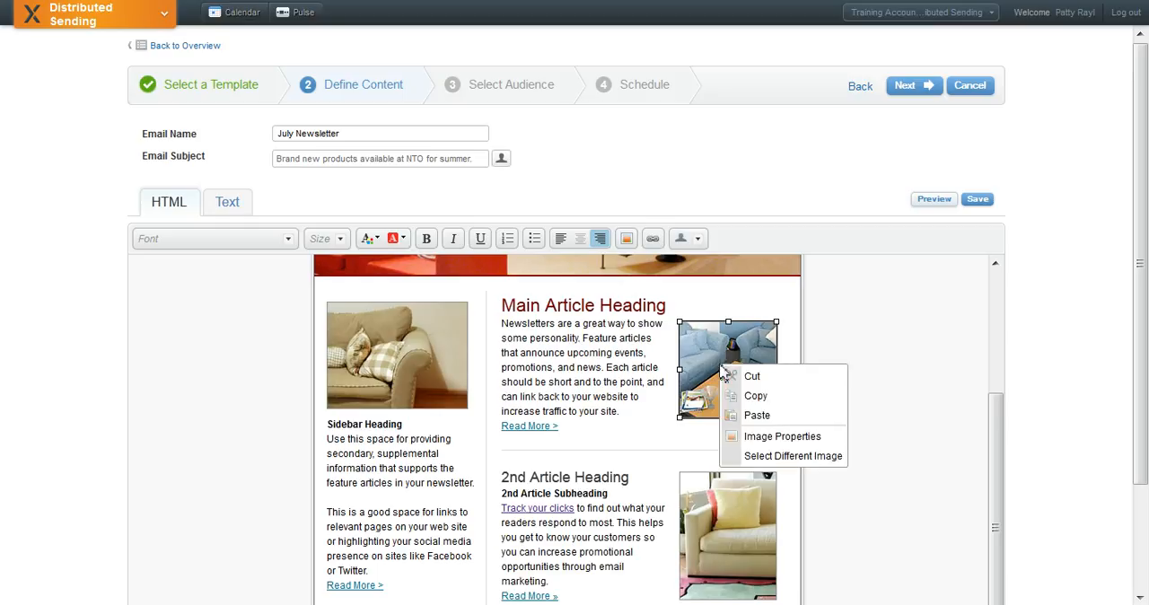
{"action": "left_click", "coordinate": [751, 439]}
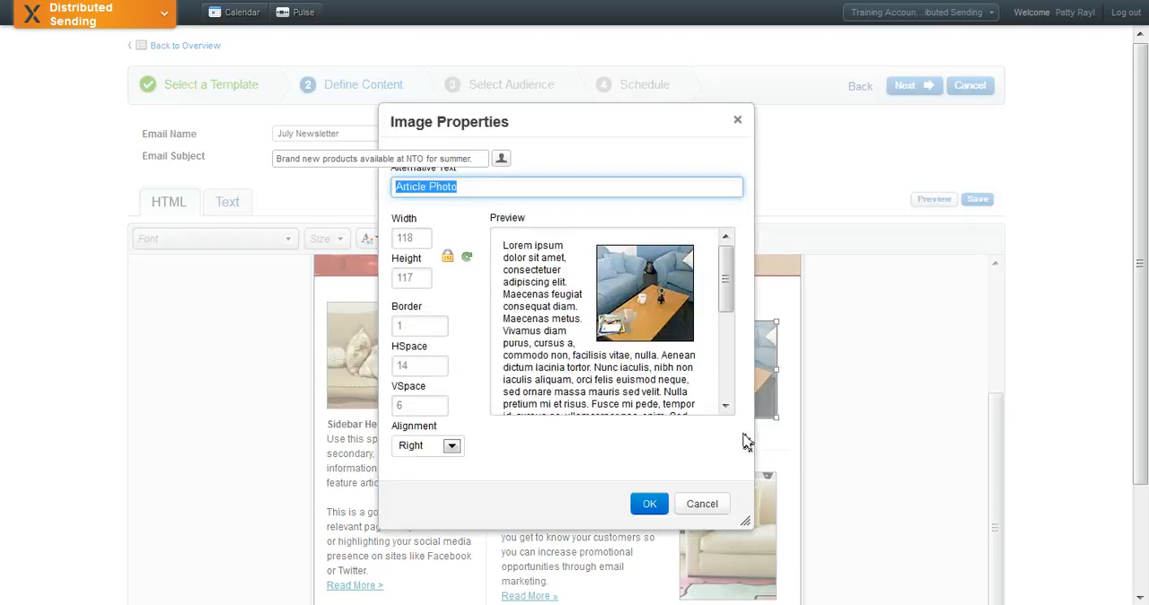
{"action": "left_click", "coordinate": [451, 447]}
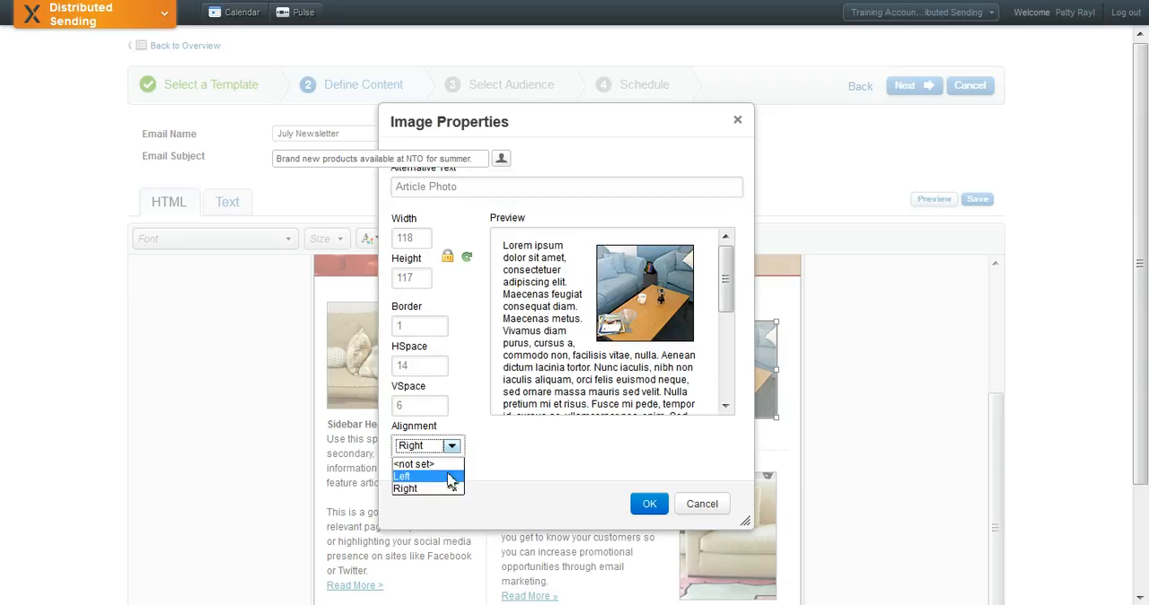
{"action": "left_click", "coordinate": [448, 476]}
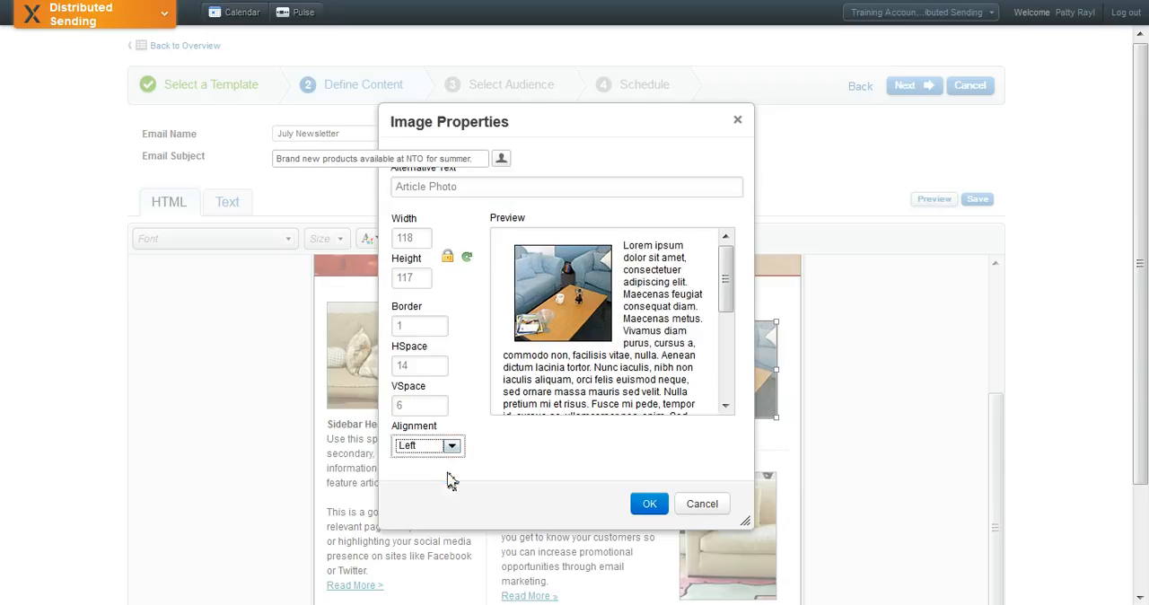
{"action": "left_click", "coordinate": [651, 511]}
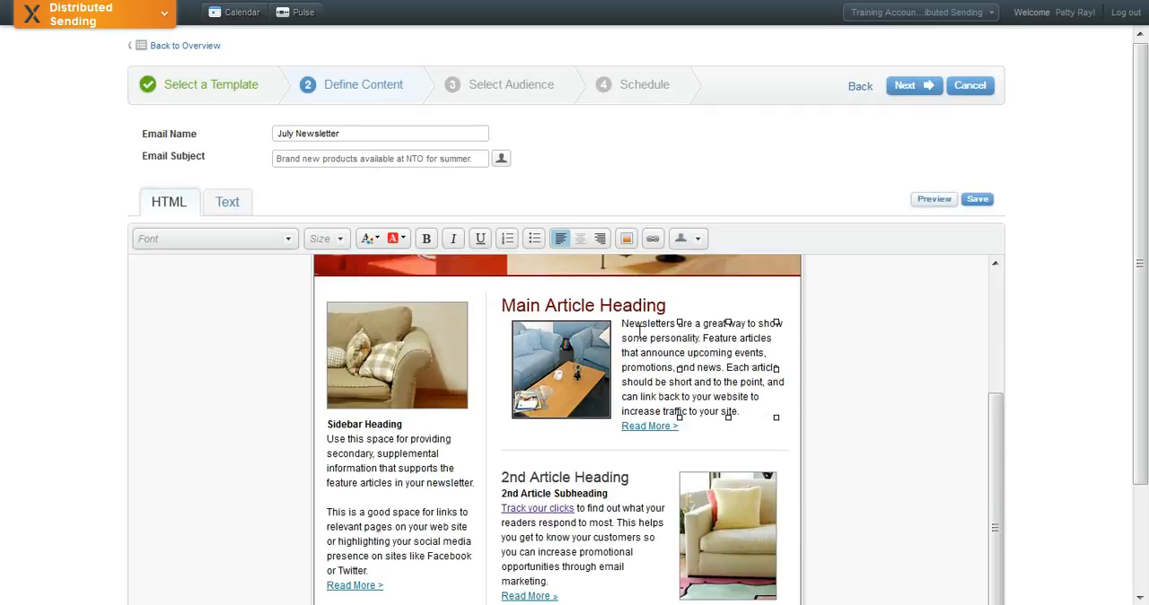
Preview the newsletter to check its layout, then close the preview
{"action": "left_click", "coordinate": [927, 204]}
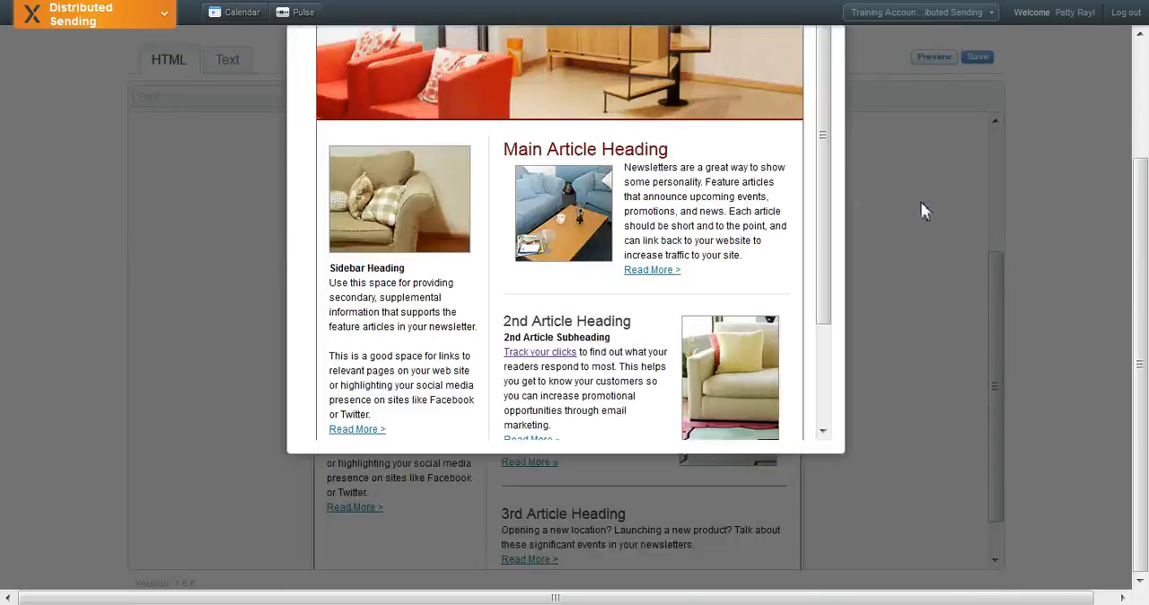
{"action": "scroll", "coordinate": [1143, 346], "scroll_direction": "down", "scroll_amount": 3}
{"action": "scroll", "coordinate": [1143, 346], "scroll_direction": "up", "scroll_amount": 3}
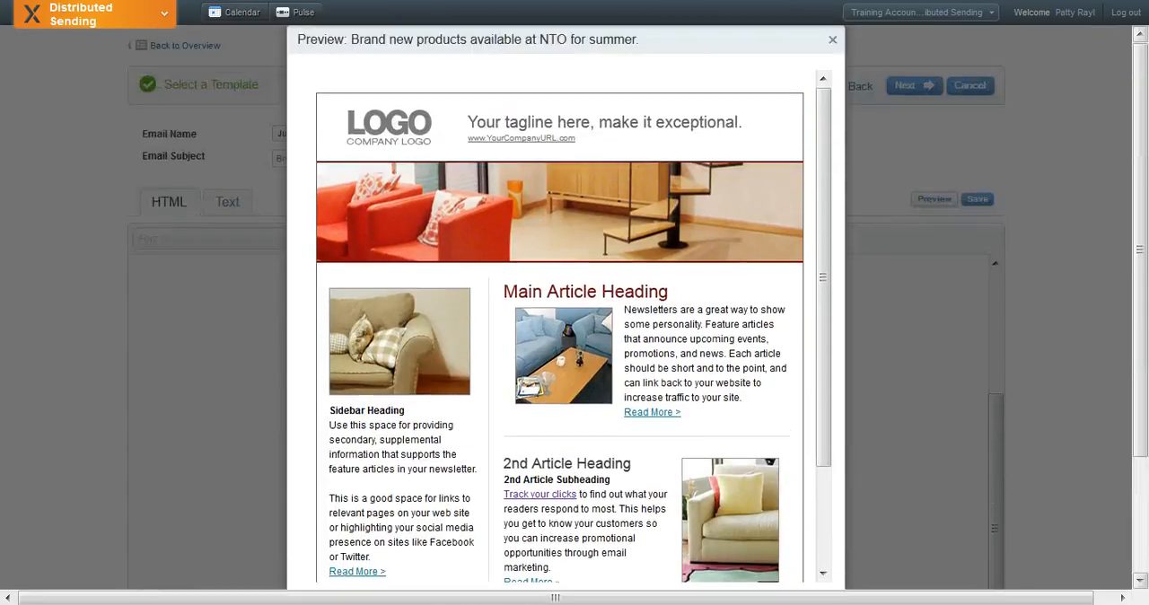
{"action": "scroll", "coordinate": [854, 58], "scroll_direction": "down", "scroll_amount": 2}
{"action": "scroll", "coordinate": [854, 58], "scroll_direction": "up", "scroll_amount": 2}
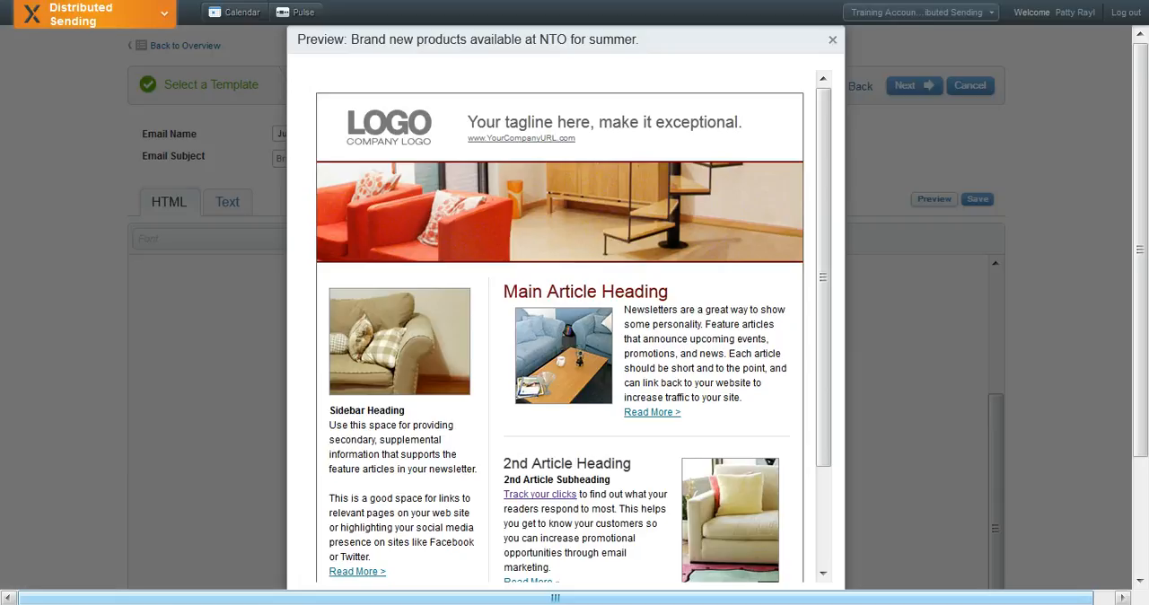
{"action": "left_click", "coordinate": [832, 40]}
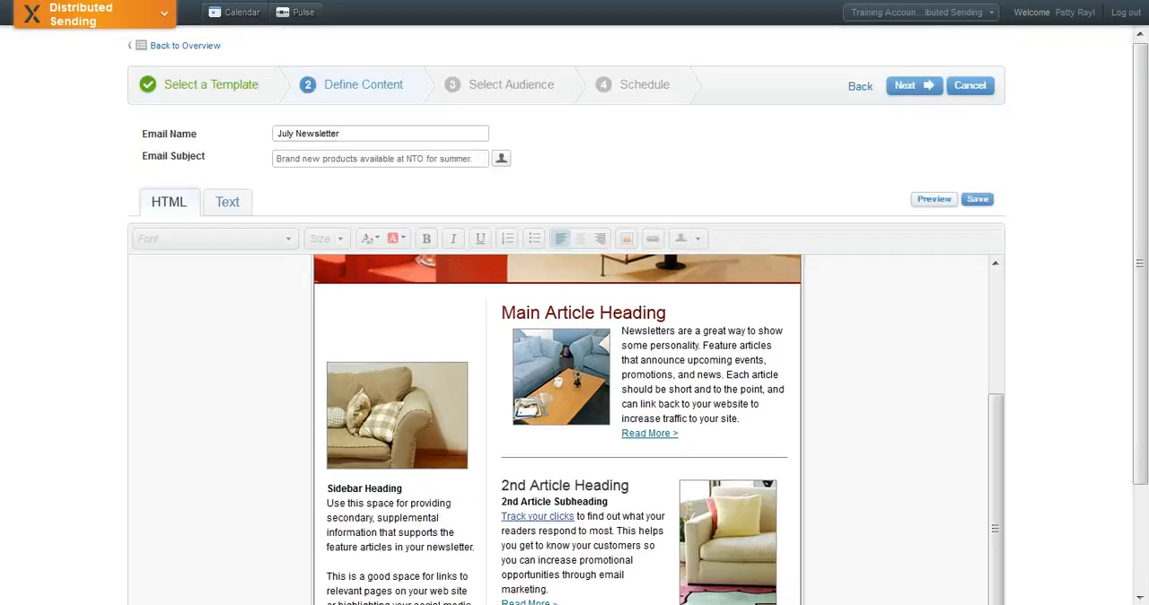
Fill the email's plain-text version by retrieving the text from the HTML content
{"action": "left_click", "coordinate": [239, 205]}
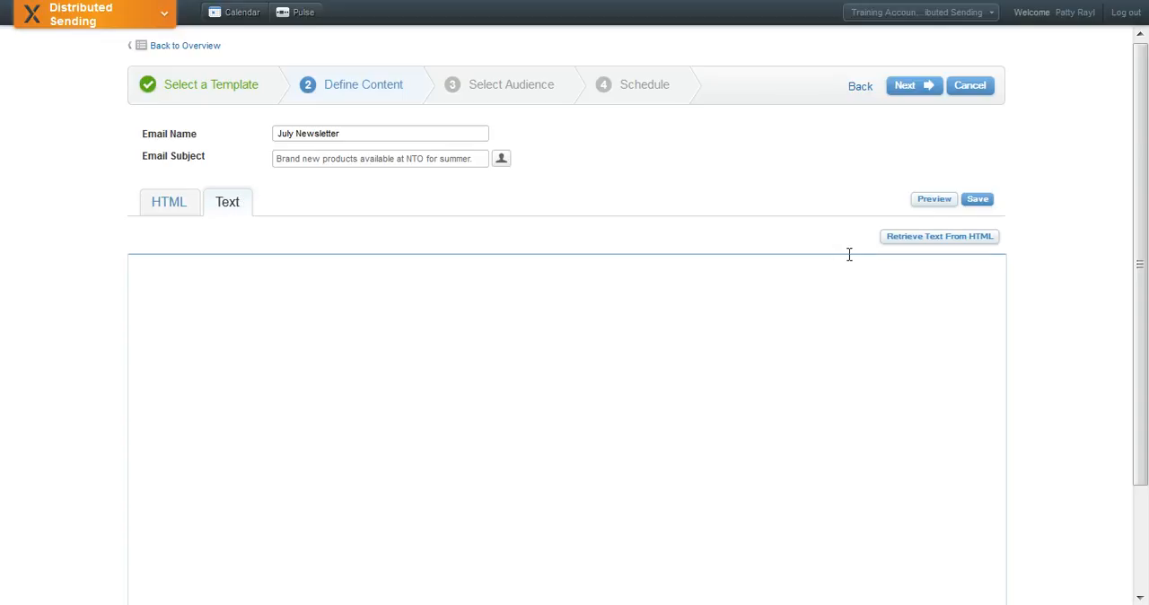
{"action": "left_click", "coordinate": [912, 240]}
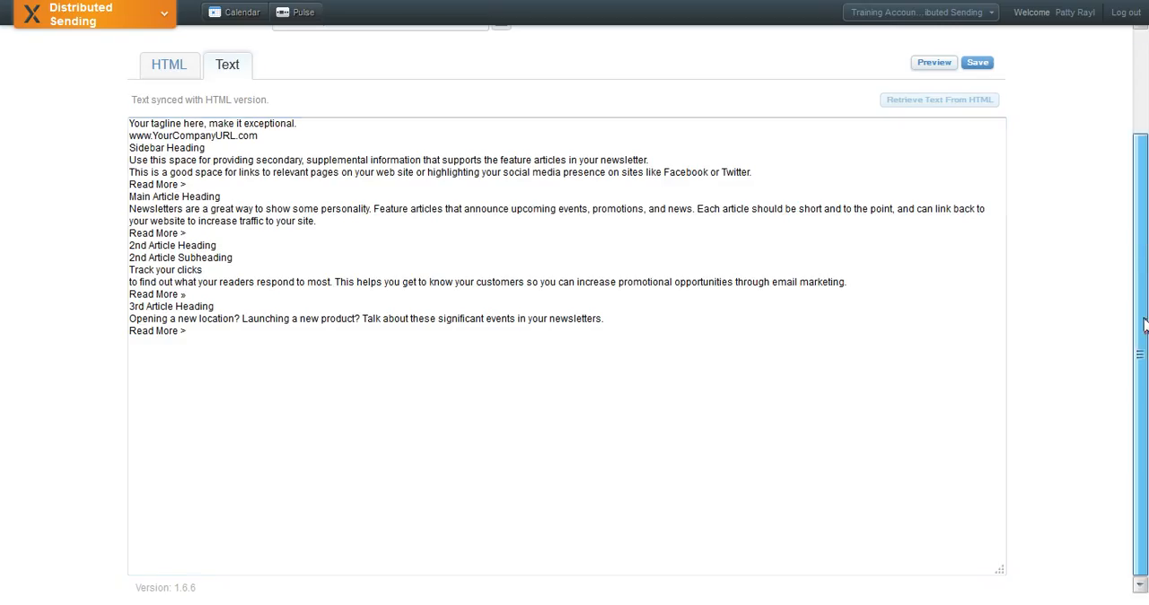
{"action": "left_click_drag", "start_coordinate": [1142, 325], "coordinate": [1142, 208]}
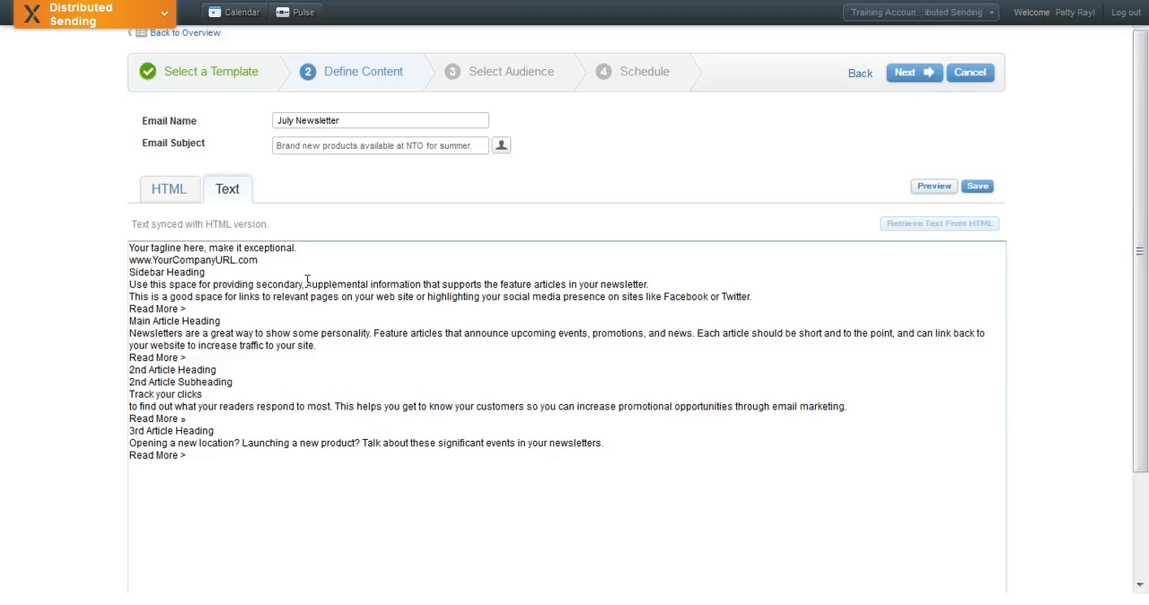